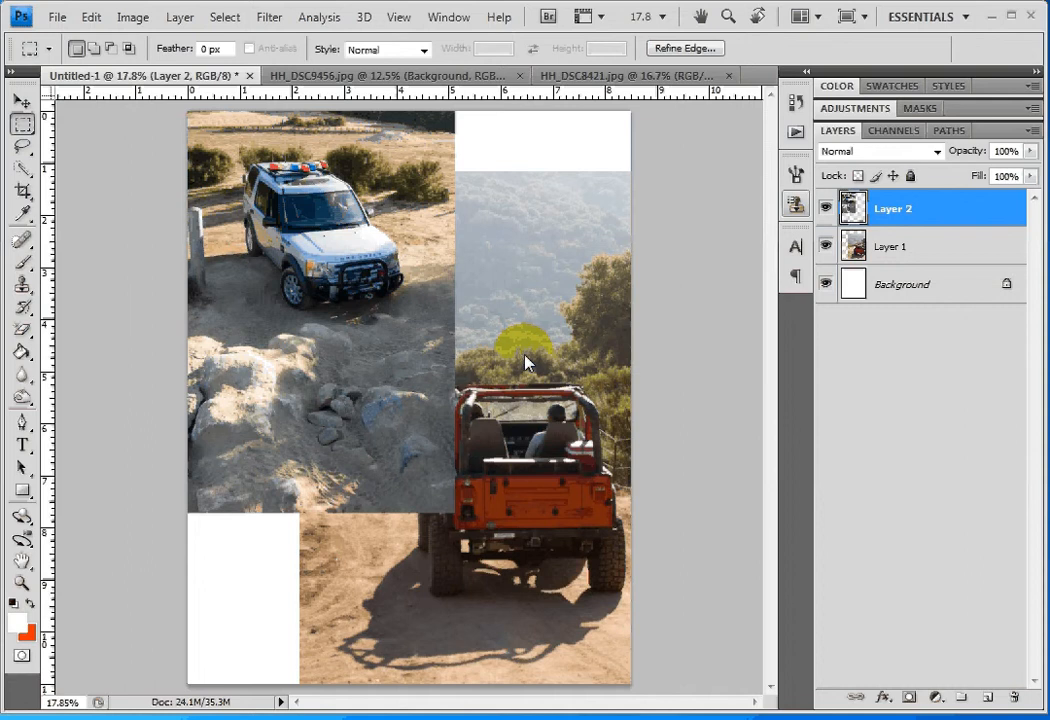
Mask Layer 2 to reveal only a rectangular selection around the silver SUV.
drag(229, 150, 428, 346)
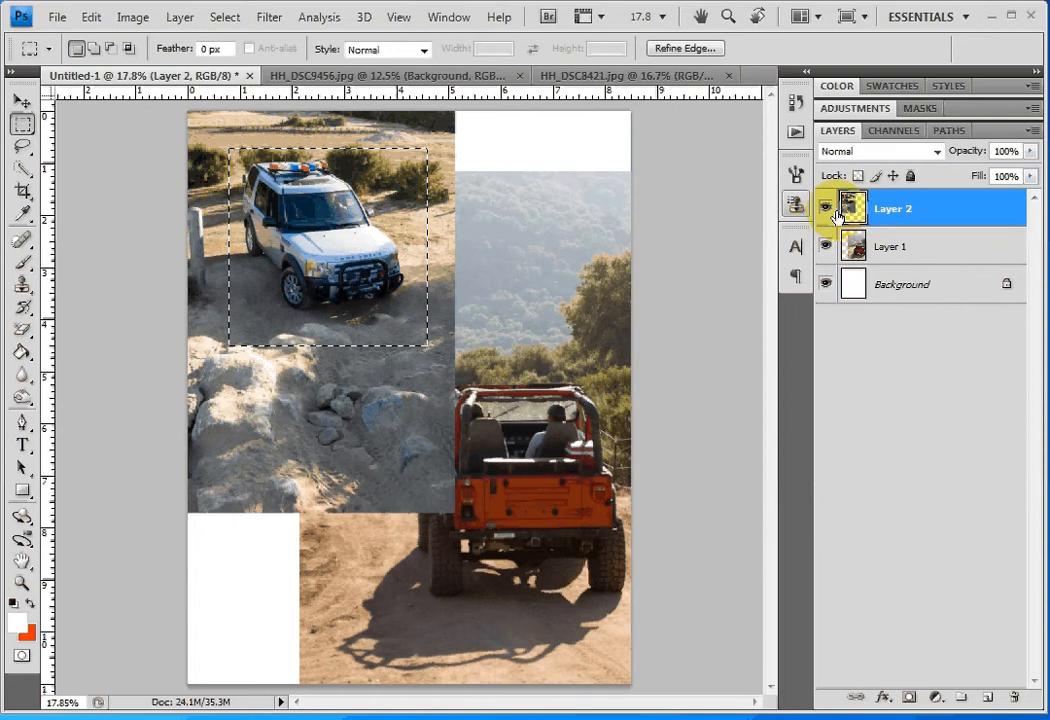
click(180, 19)
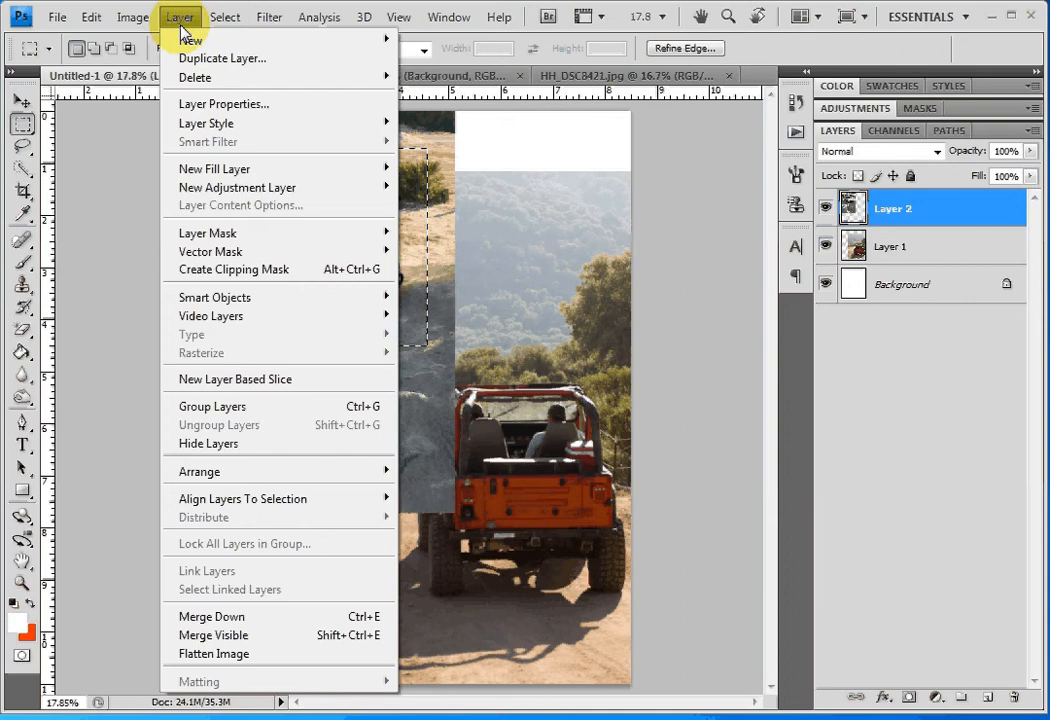
mouse_move(192, 40)
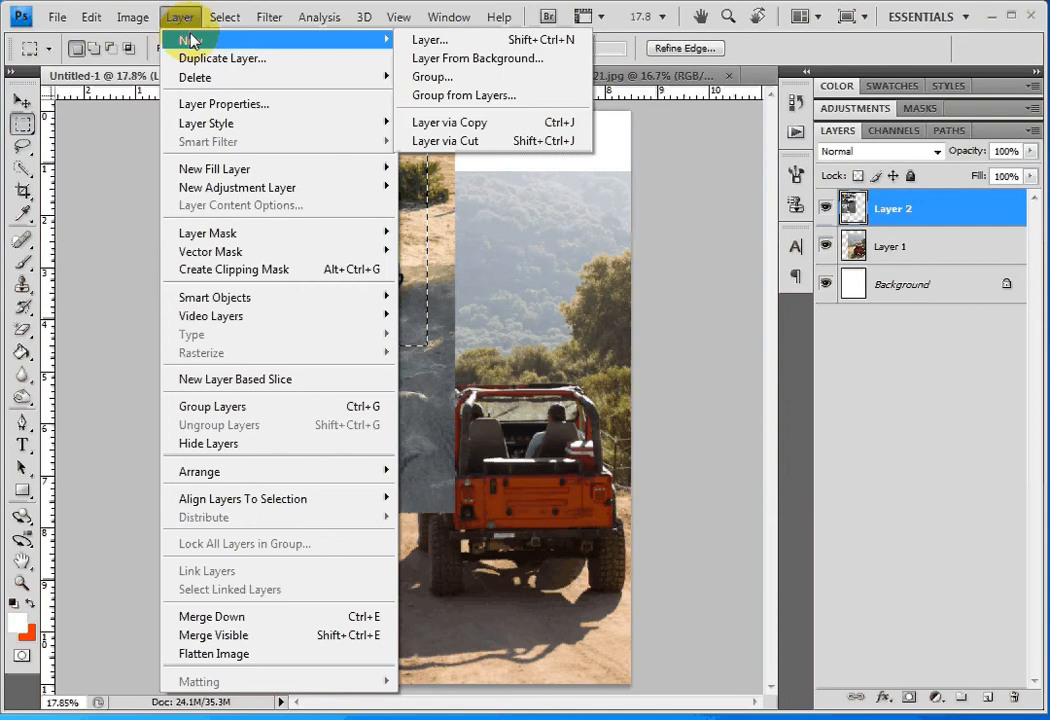
mouse_move(248, 240)
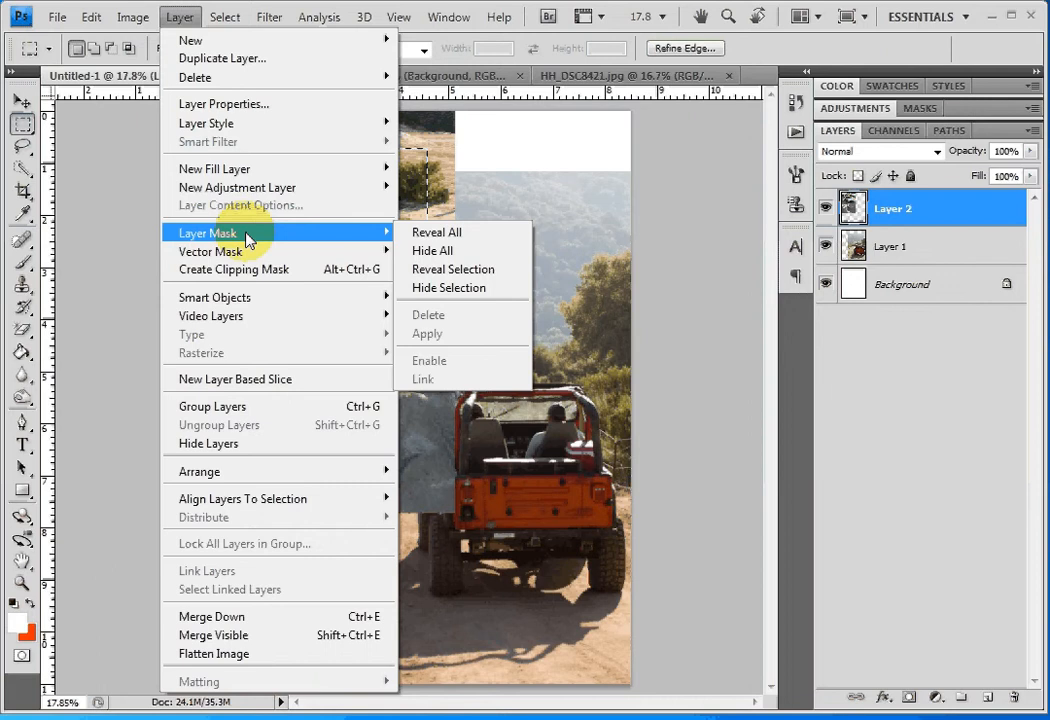
click(487, 278)
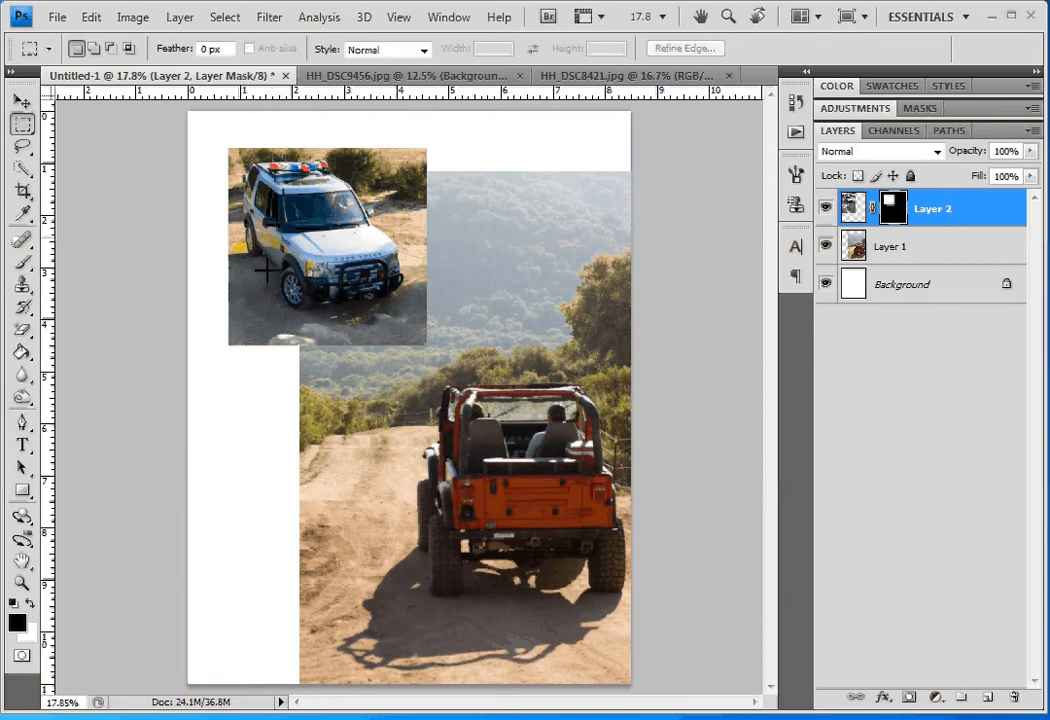
Move the orange jeep photo on Layer 1 slightly up and to the left.
click(21, 102)
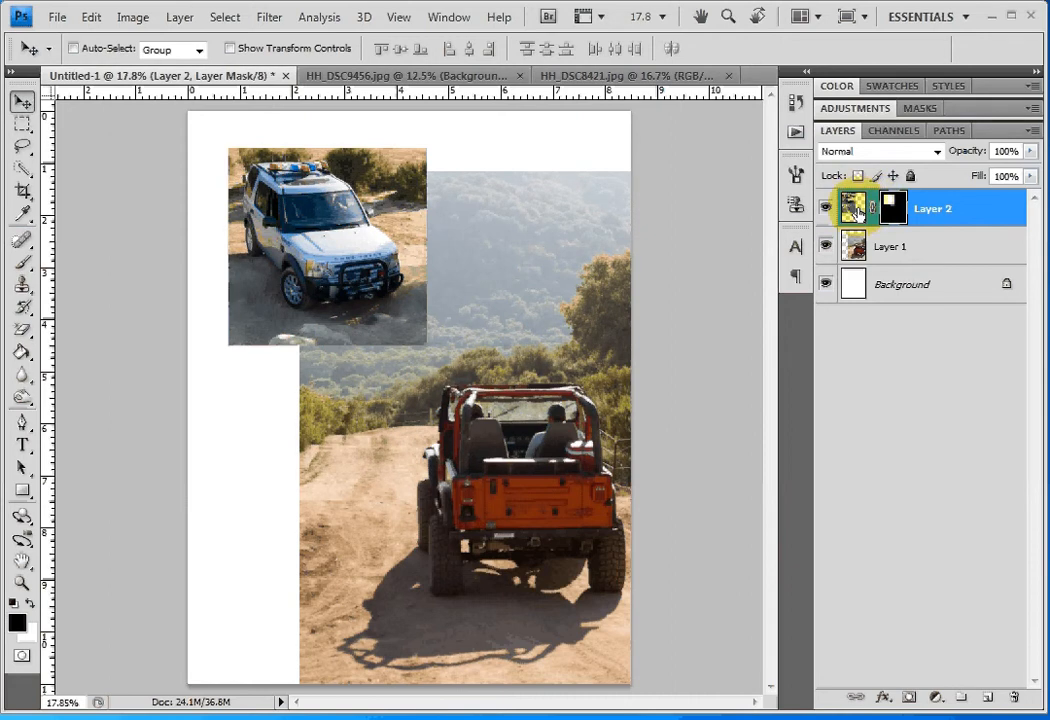
click(889, 255)
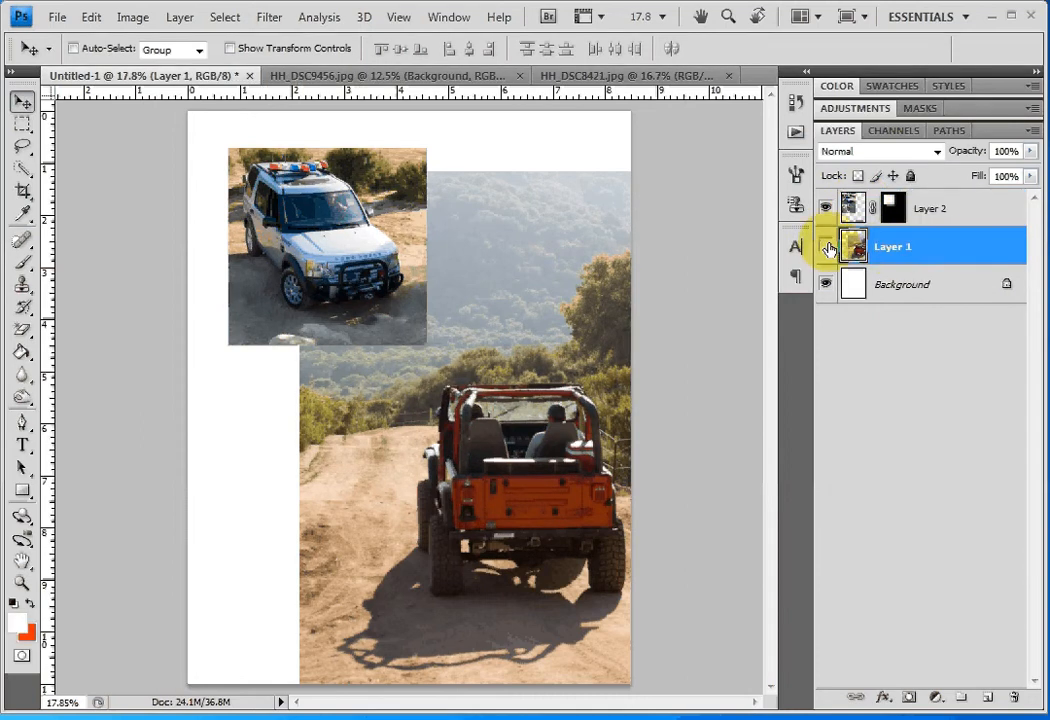
click(495, 458)
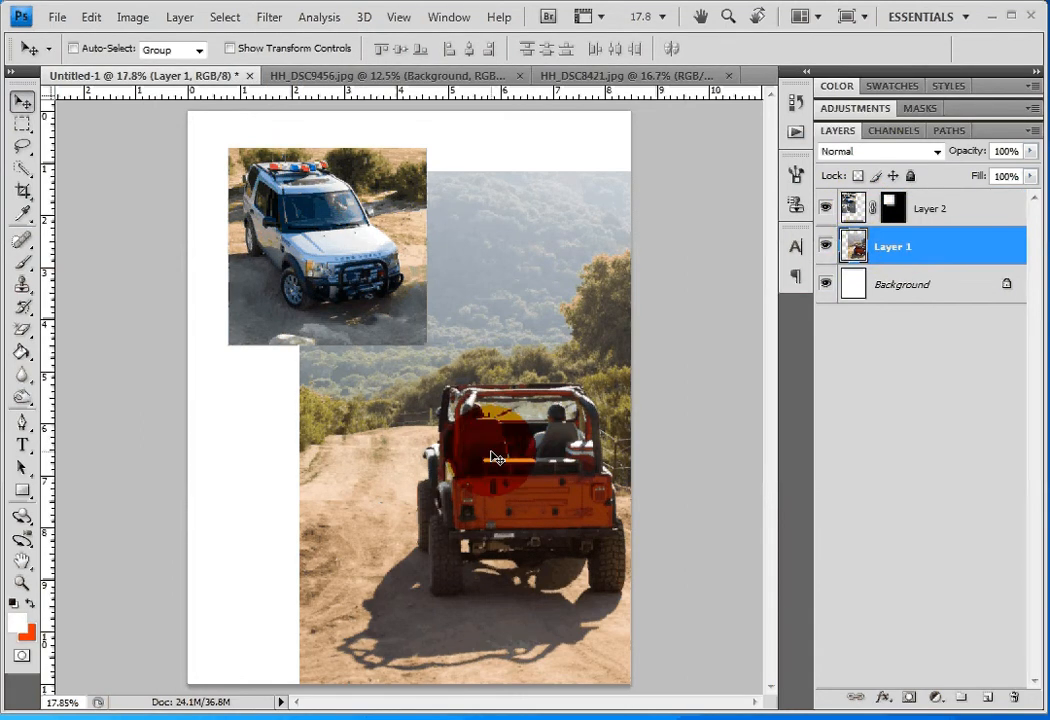
drag(495, 458, 489, 447)
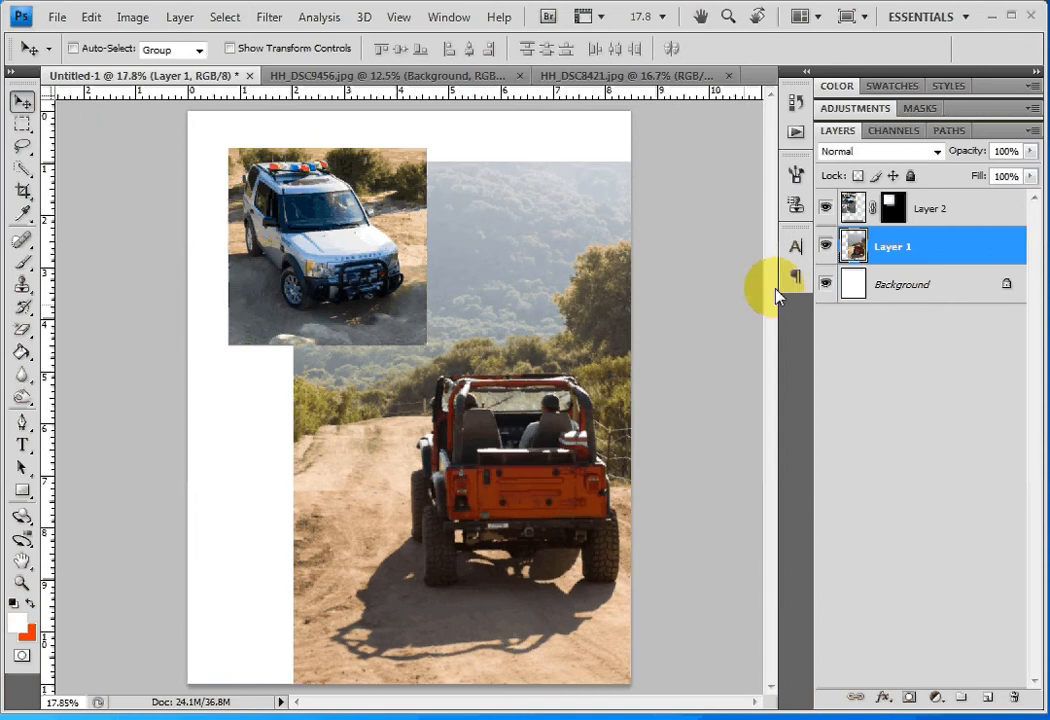
Move the masked SUV photo on Layer 2 down the page and back up to the page's upper-left area.
click(850, 207)
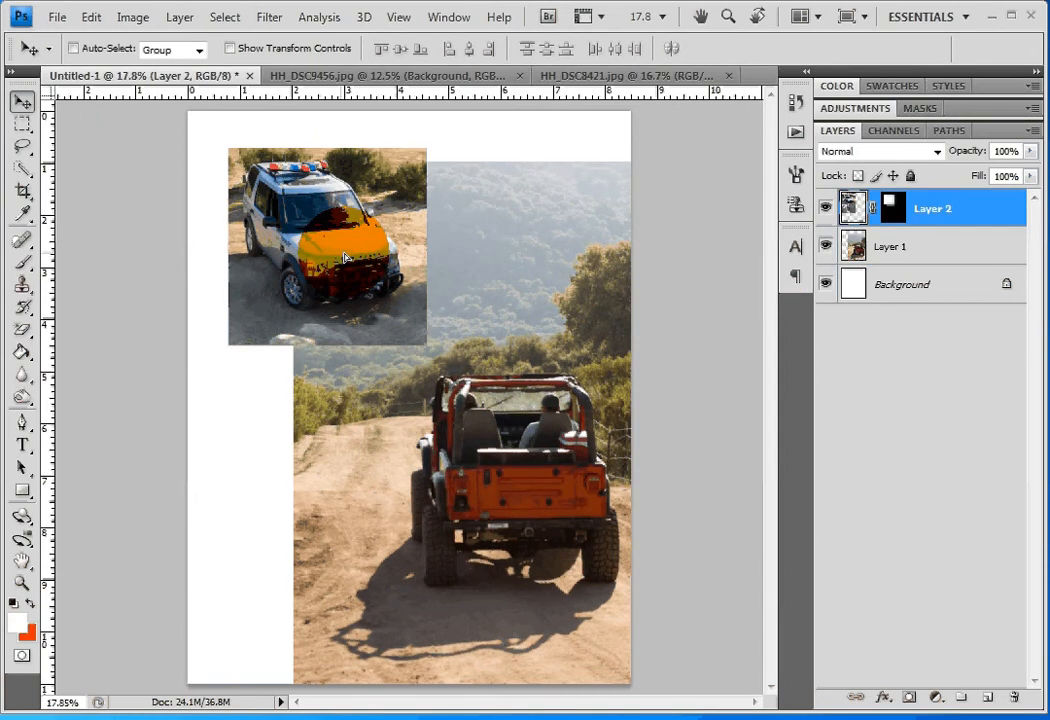
drag(344, 258, 363, 348)
click(887, 210)
drag(336, 297, 308, 435)
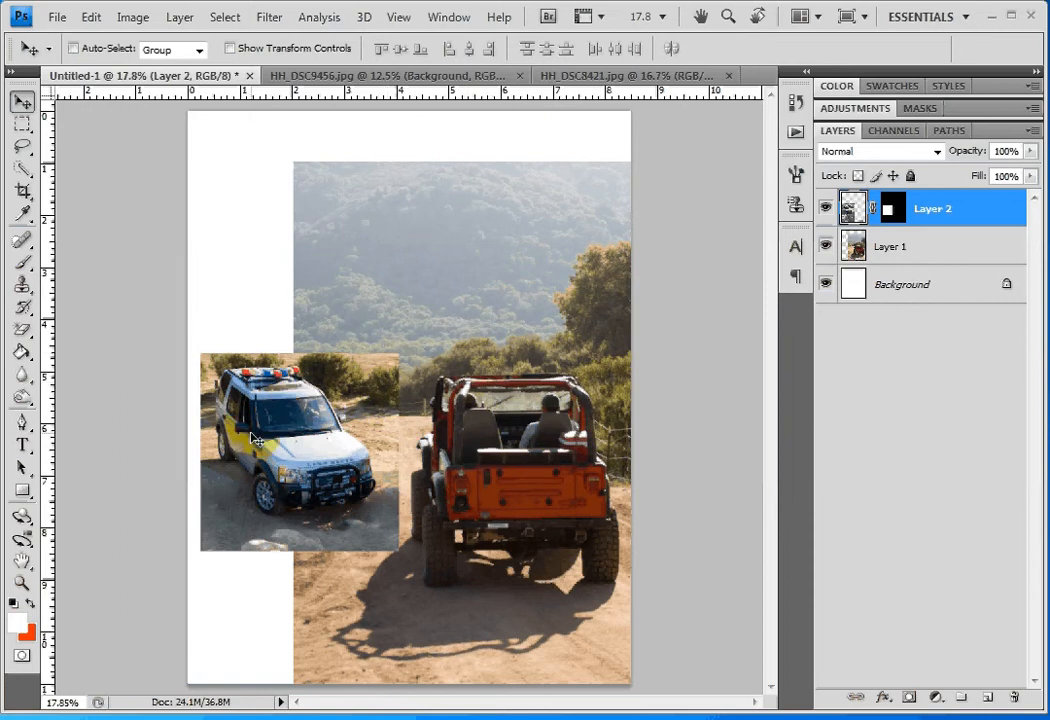
drag(256, 440, 277, 219)
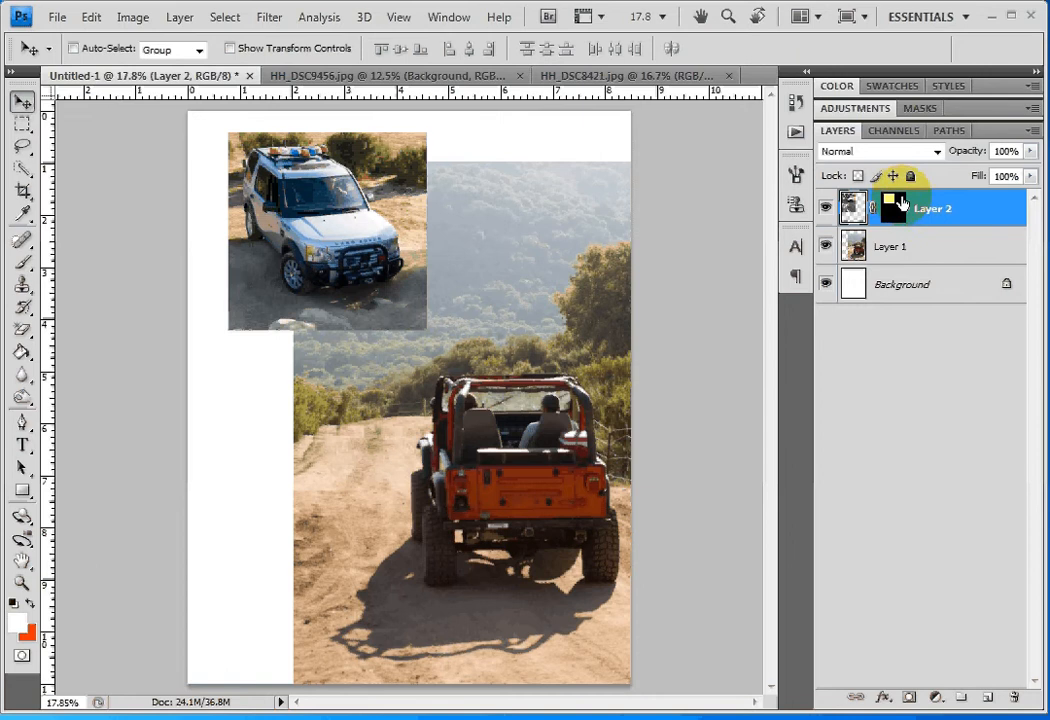
Unlink Layer 2's image from its mask and shift the SUV photo slightly within the masked frame.
click(866, 210)
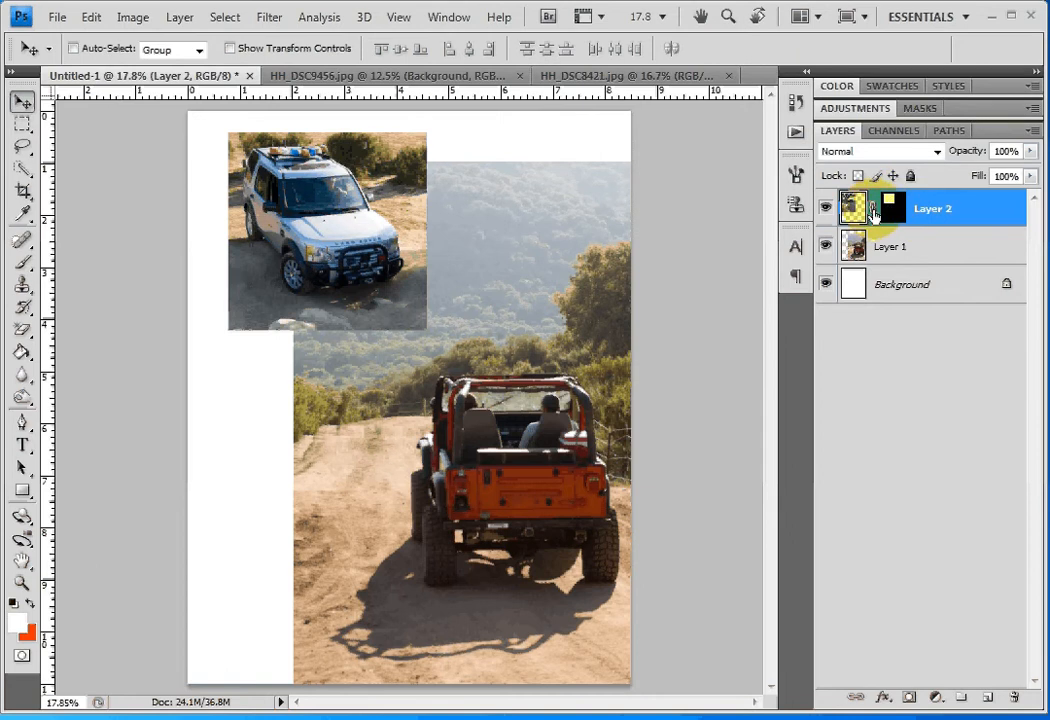
click(873, 210)
click(874, 210)
click(888, 214)
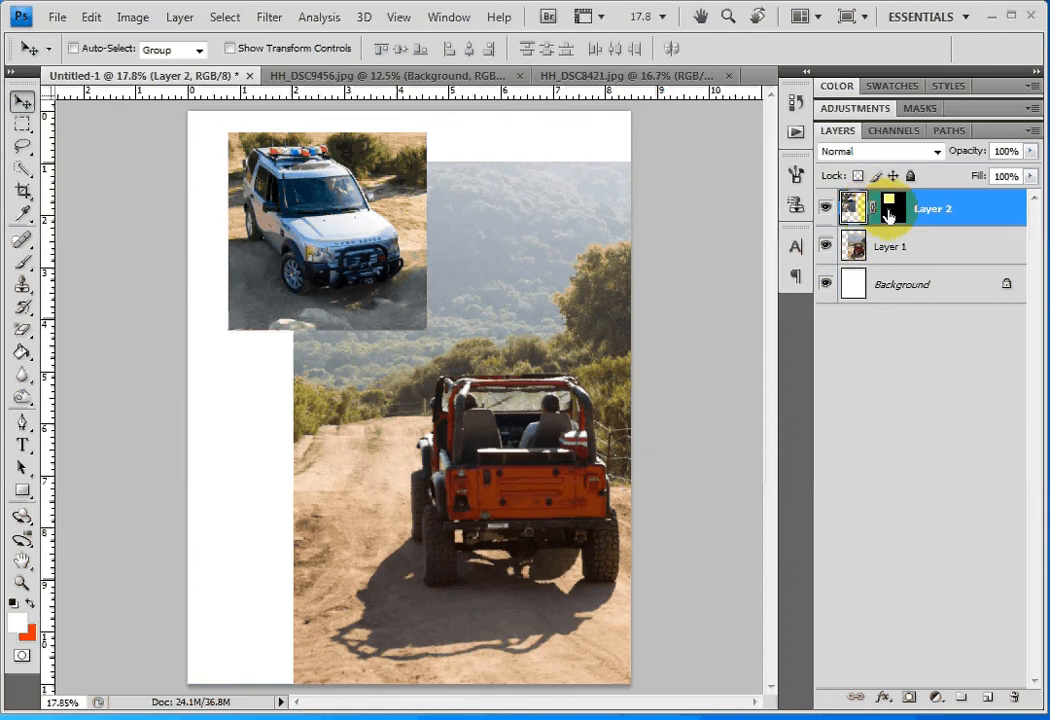
click(866, 210)
click(872, 210)
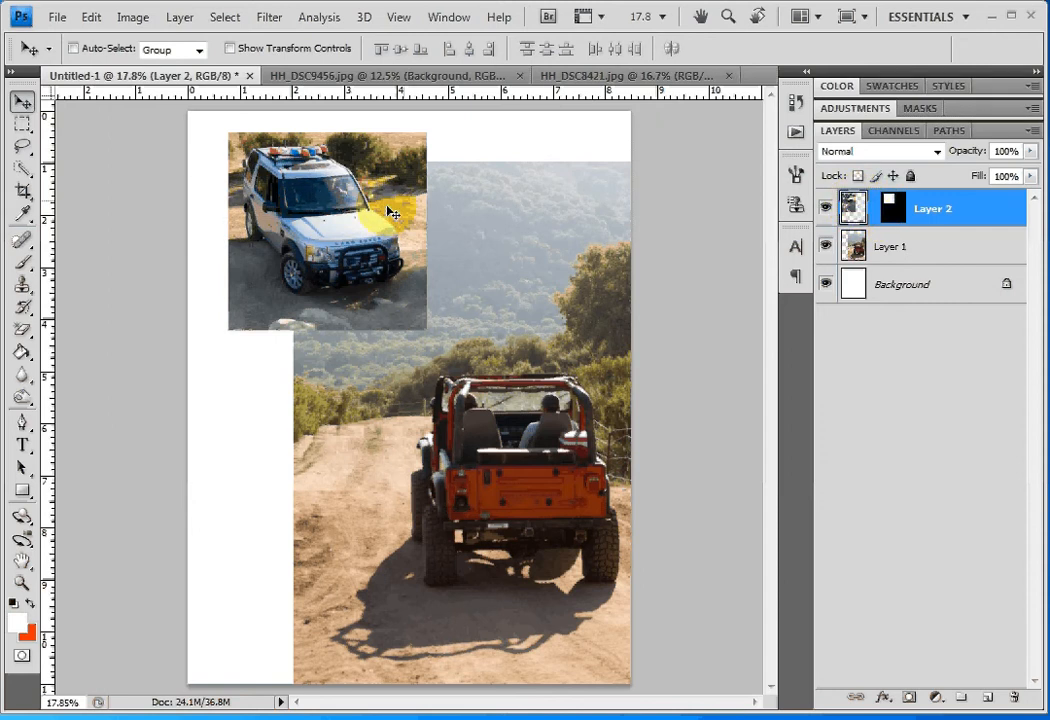
mouse_move(334, 218)
mouse_down()
mouse_move(350, 233)
mouse_move(401, 217)
mouse_move(287, 248)
mouse_move(328, 218)
mouse_move(352, 218)
mouse_move(341, 217)
mouse_up()
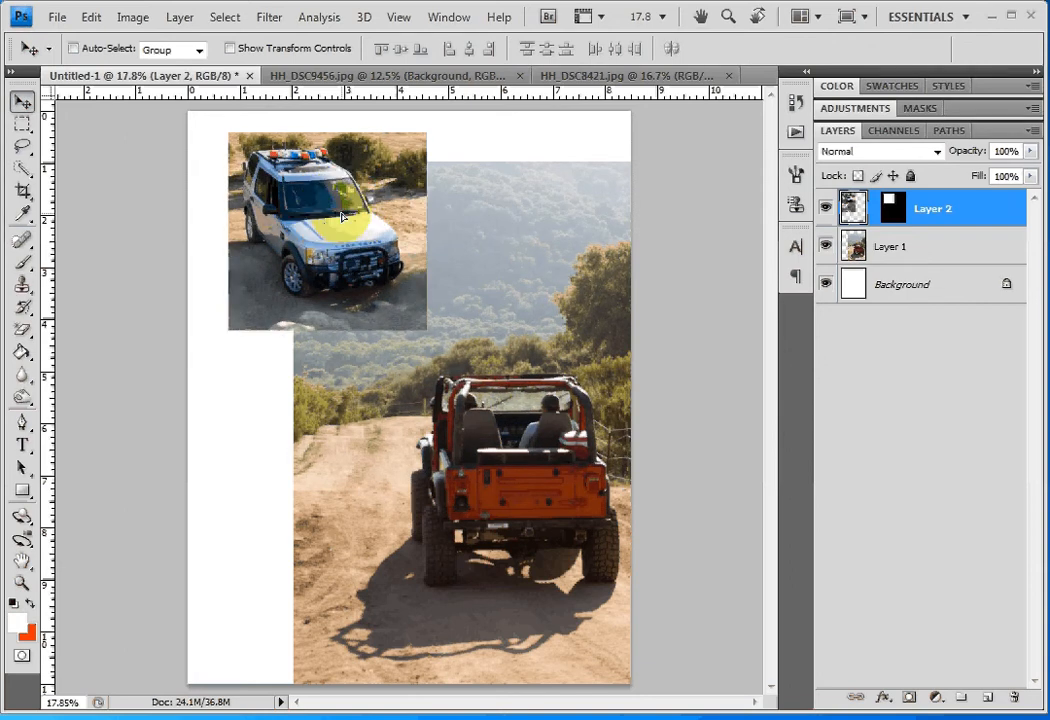
Relink Layer 2's image and mask and move the framed SUV photo slightly down.
click(876, 212)
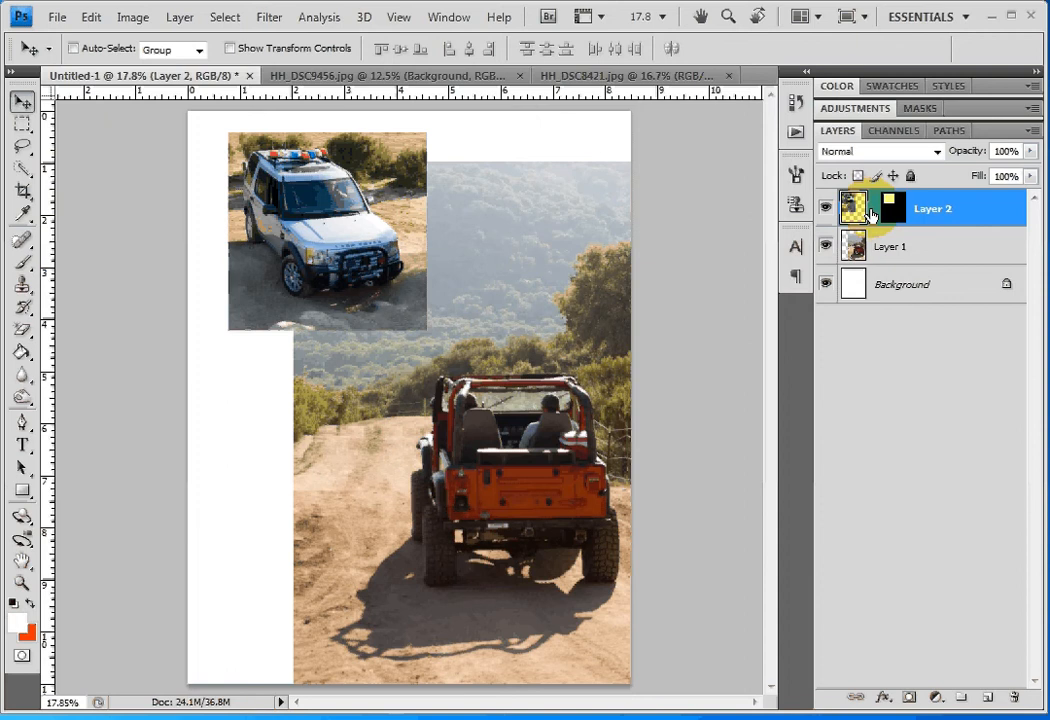
click(880, 213)
click(365, 238)
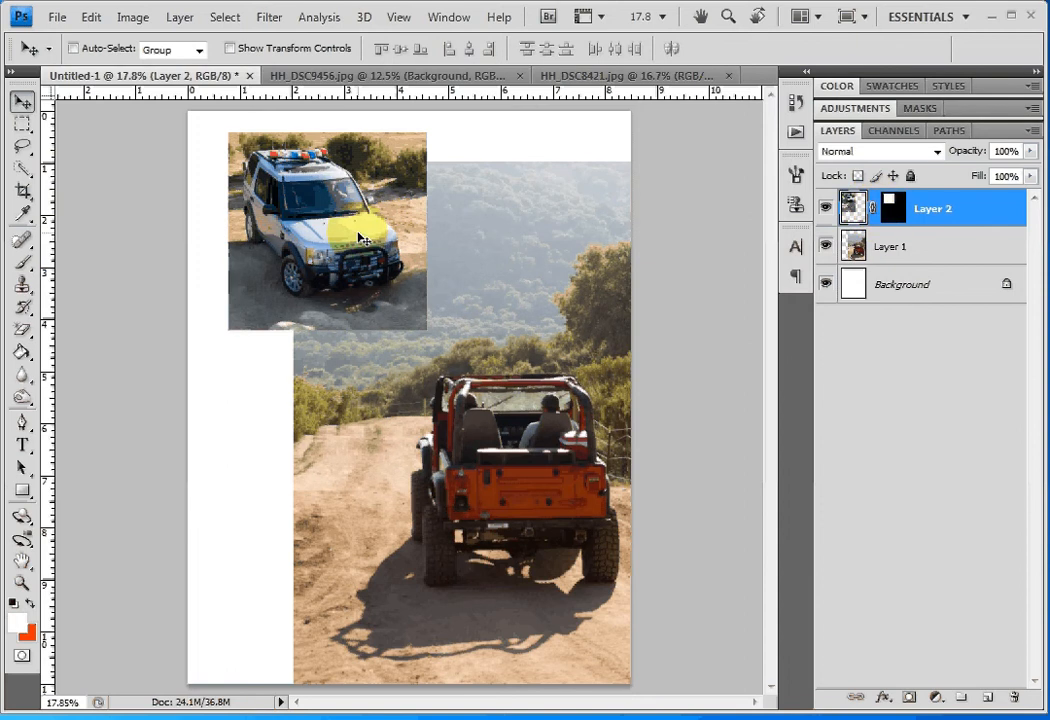
drag(364, 238, 356, 251)
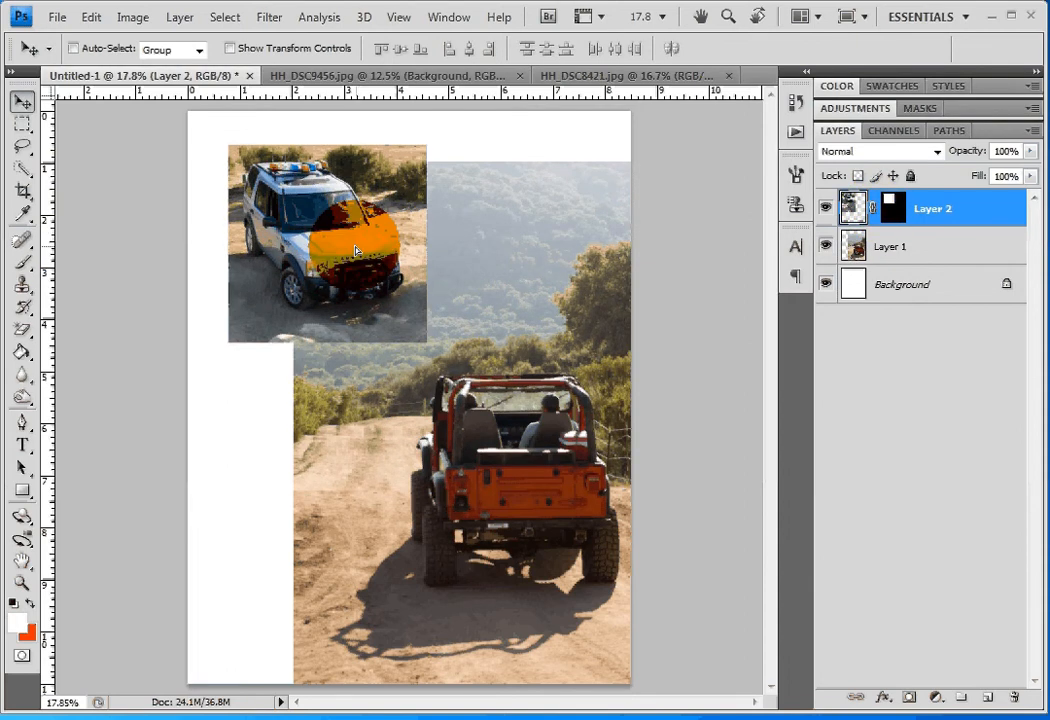
Target Layer 2's layer mask and select a rectangular strip directly below the framed SUV photo.
click(905, 210)
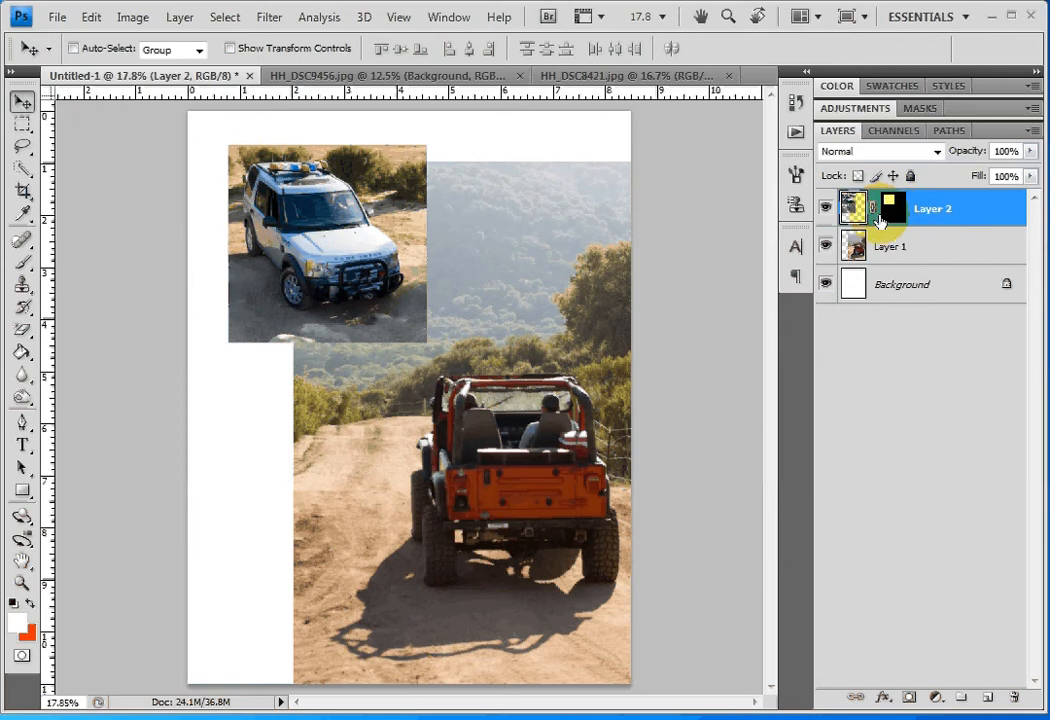
click(897, 213)
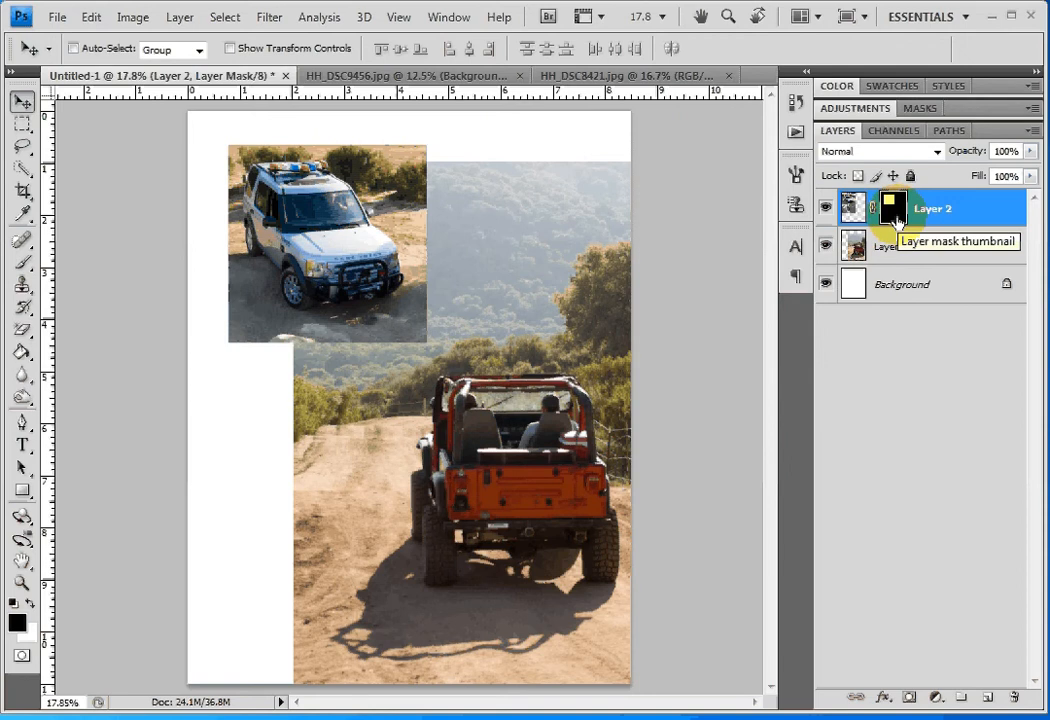
click(315, 272)
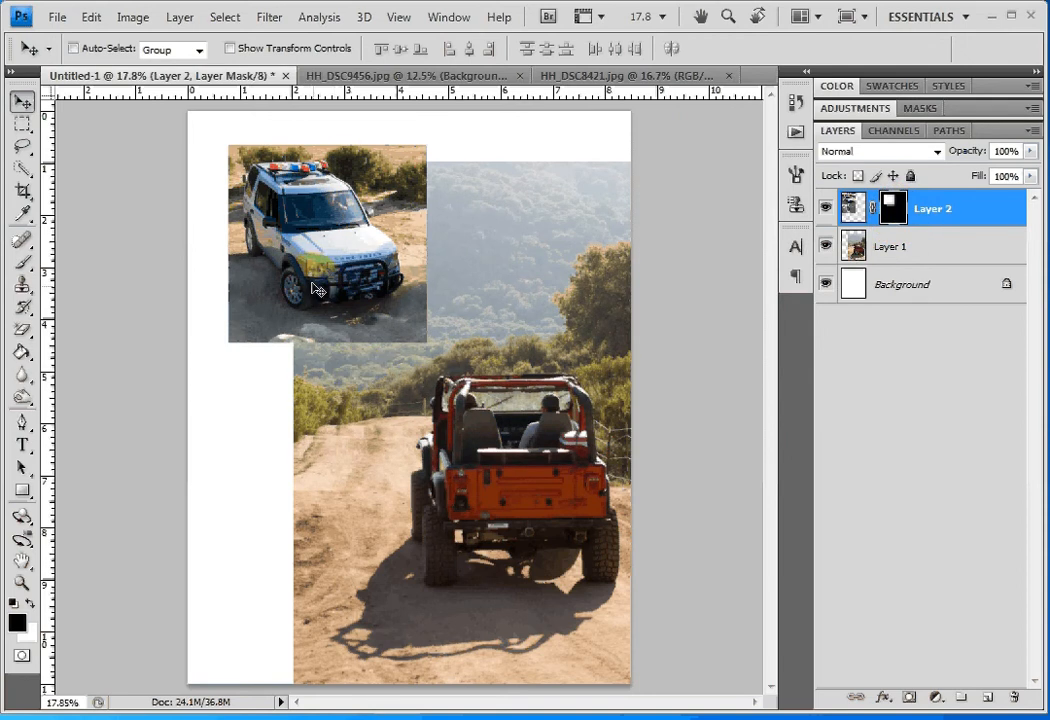
click(235, 214)
click(313, 213)
click(335, 222)
click(17, 126)
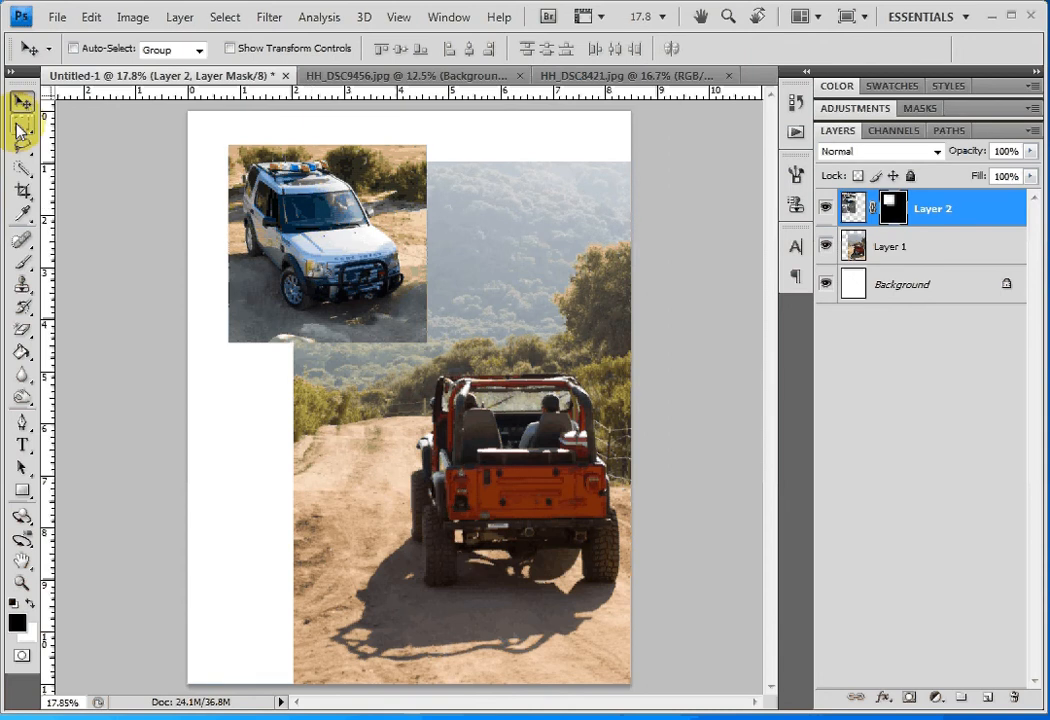
click(18, 126)
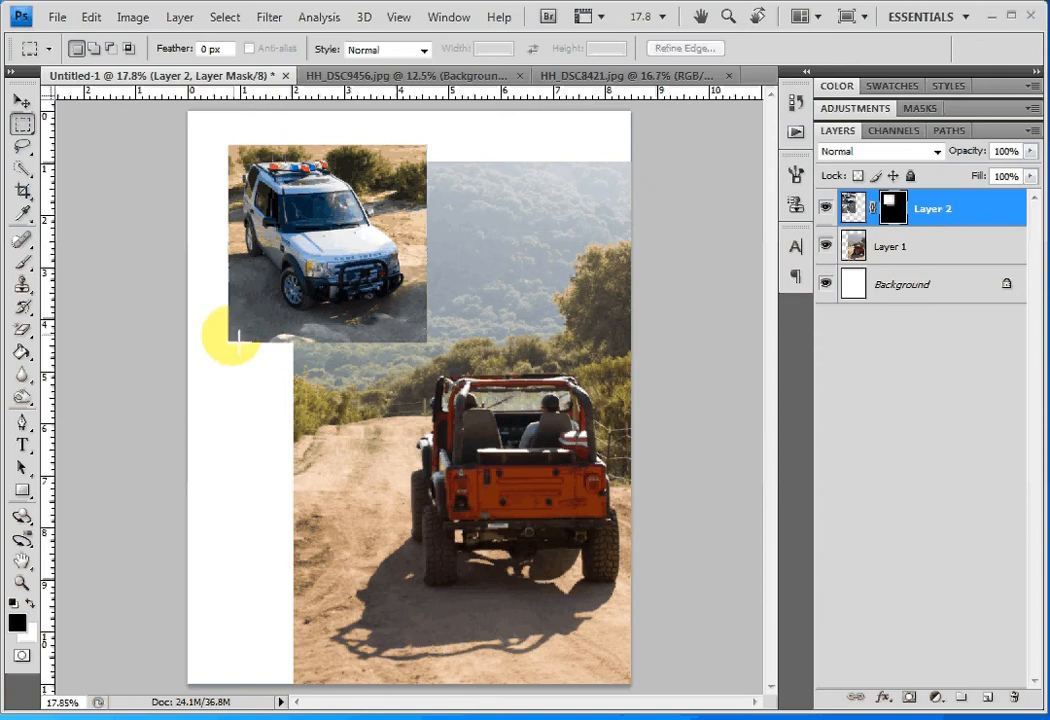
drag(238, 340, 432, 404)
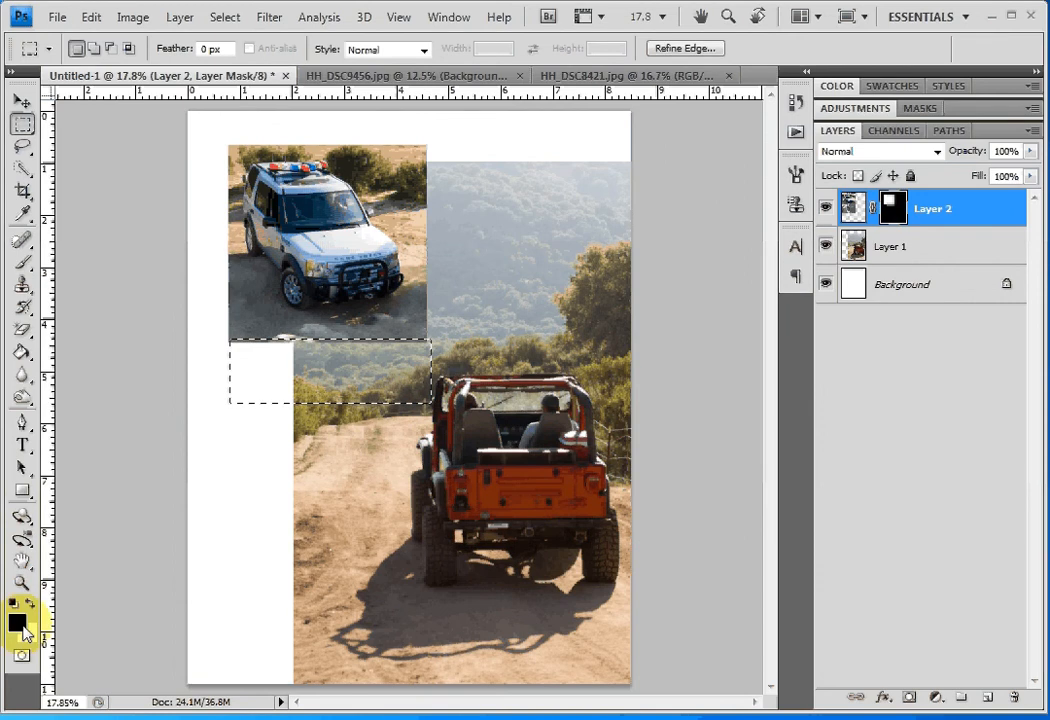
Fill the selected strip of Layer 2's mask with a medium grey foreground color and deselect.
click(19, 623)
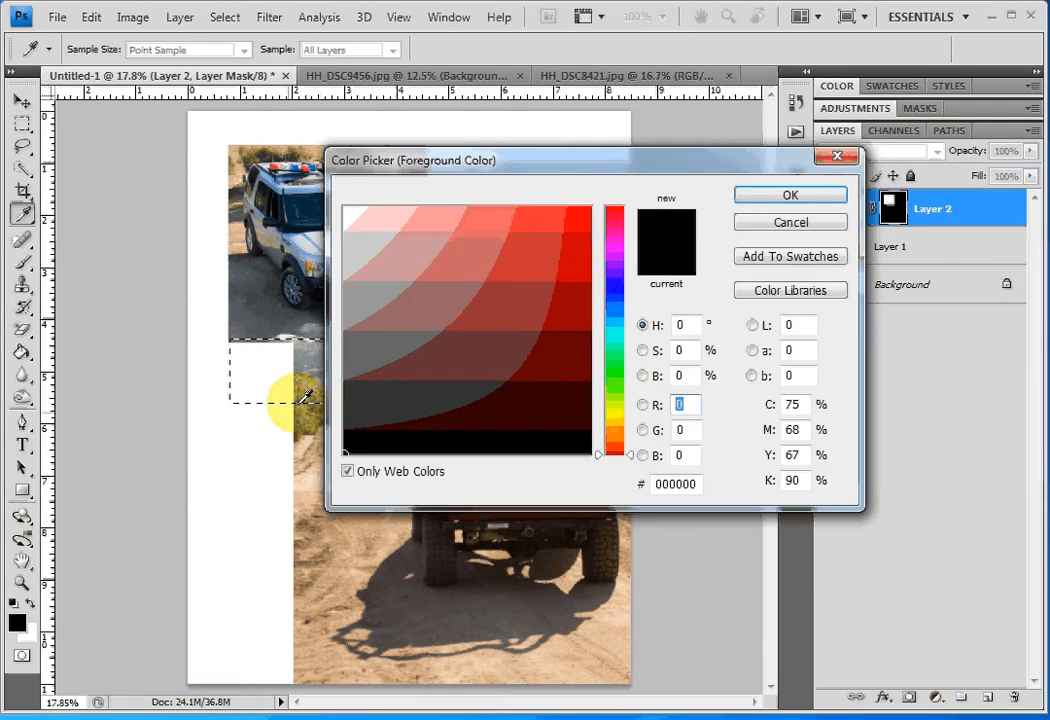
click(354, 305)
click(786, 198)
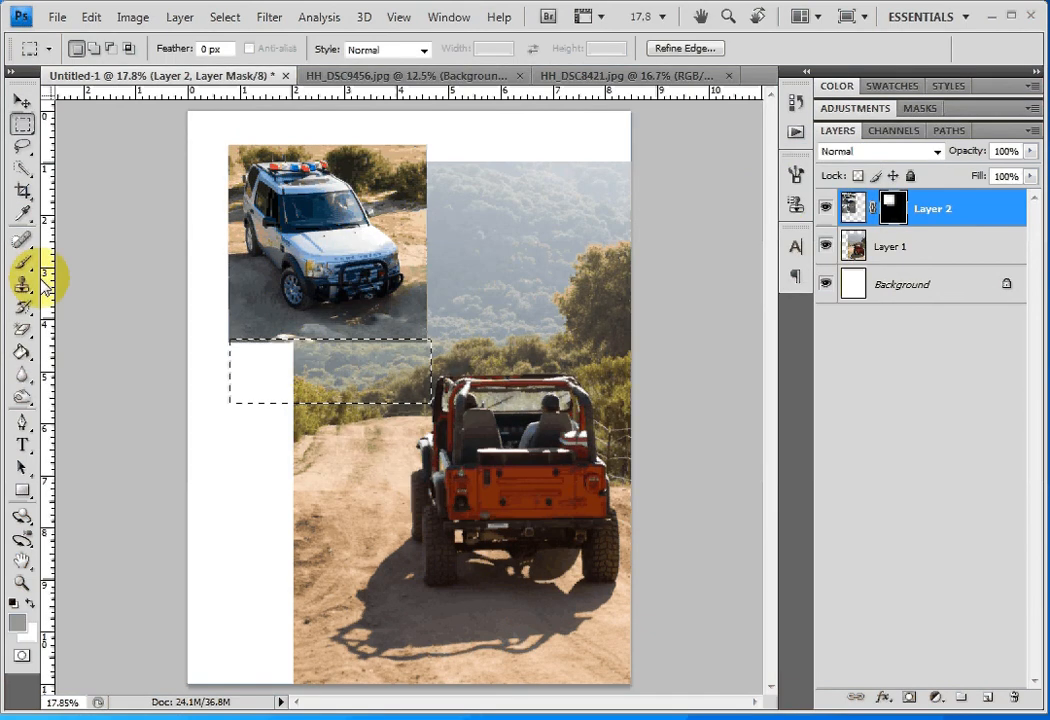
click(22, 352)
click(335, 389)
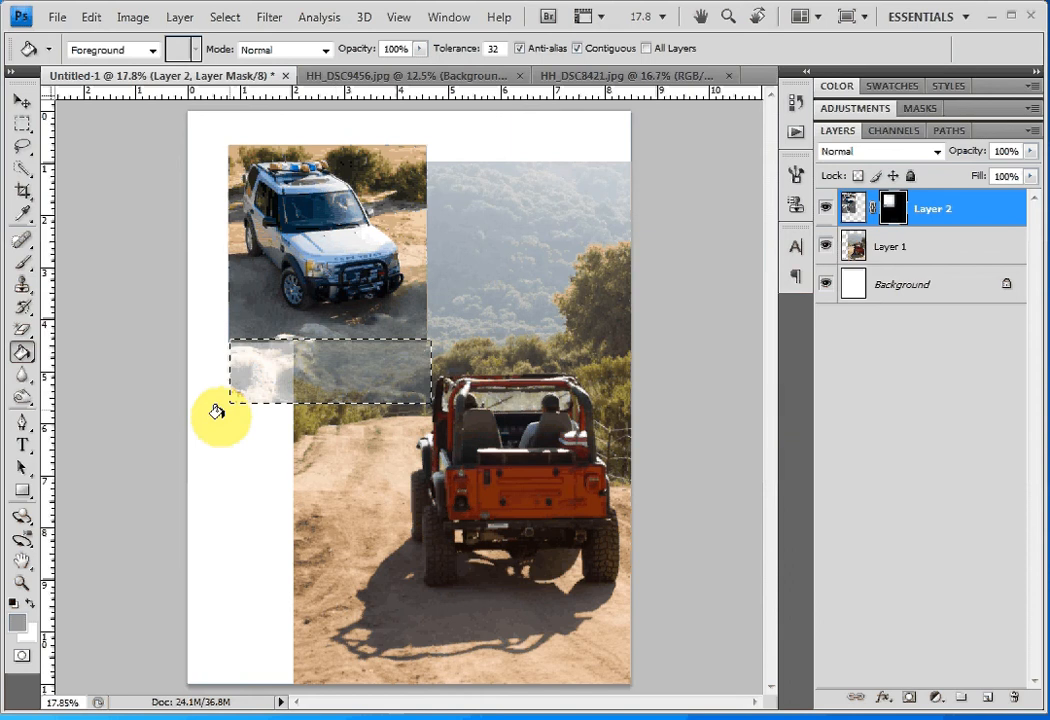
key(ctrl+d)
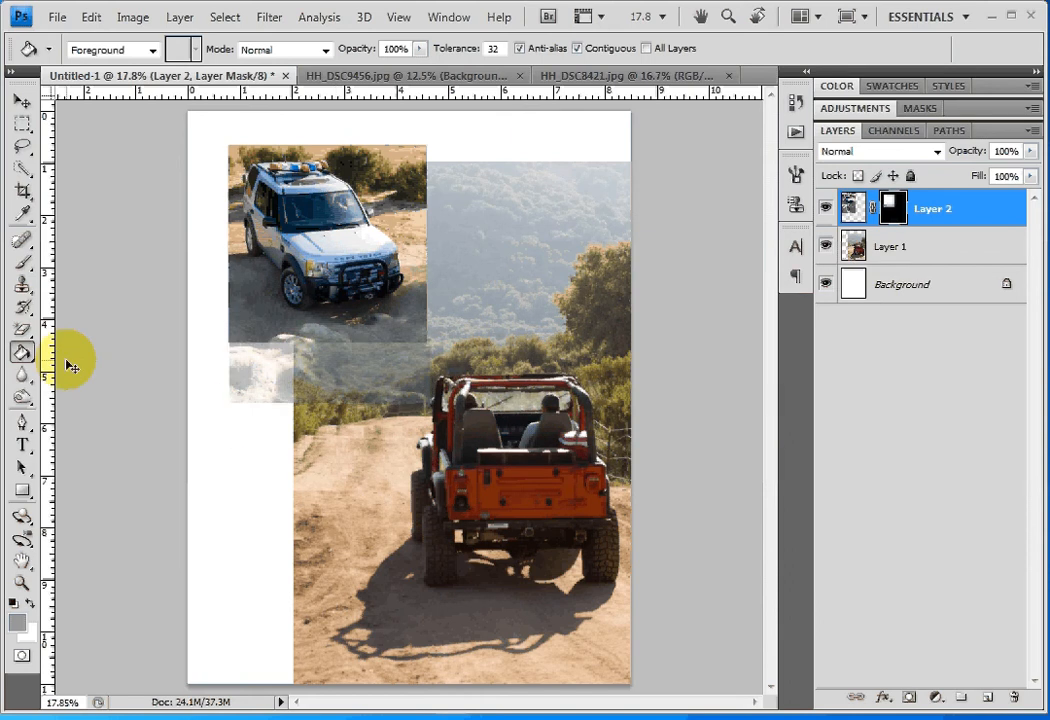
click(20, 108)
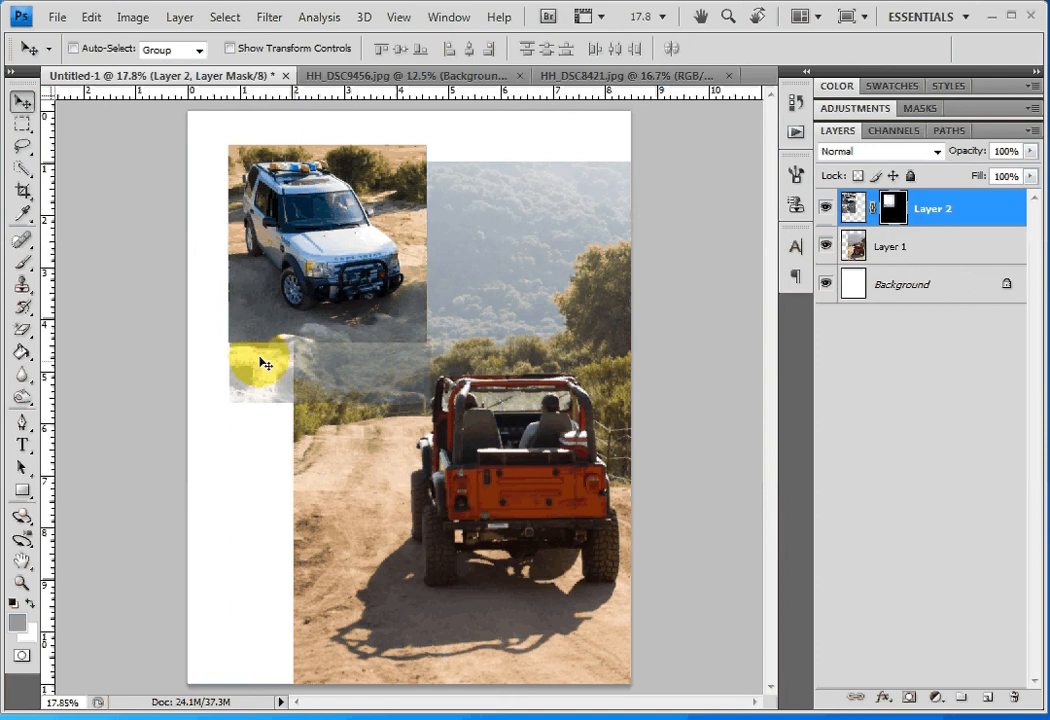
click(889, 210)
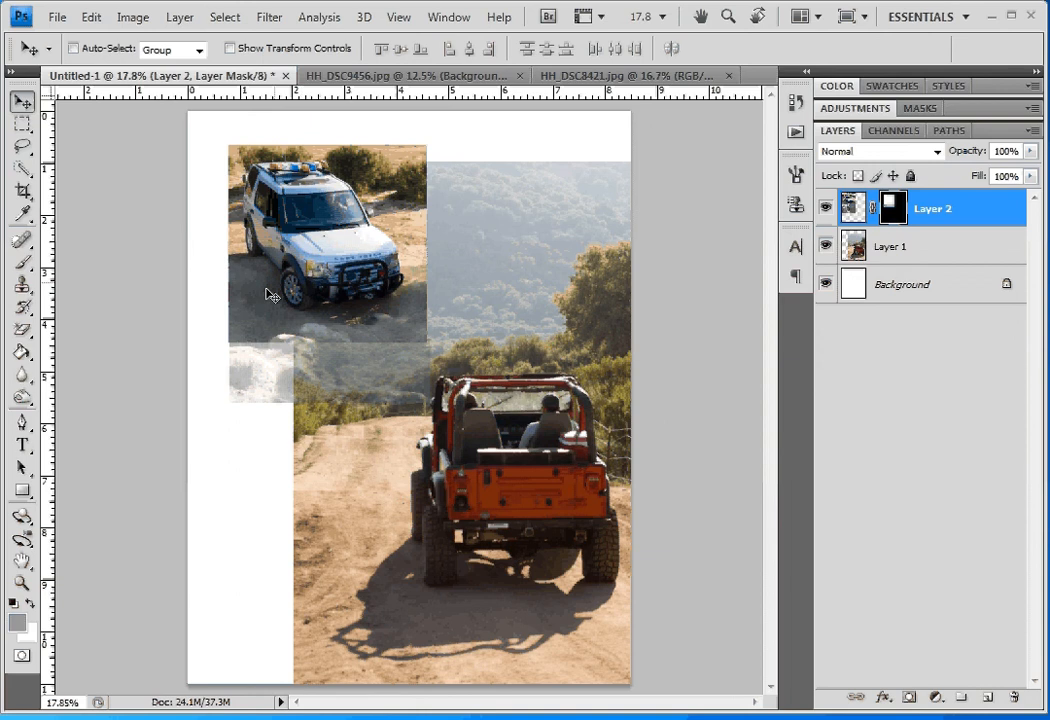
click(262, 373)
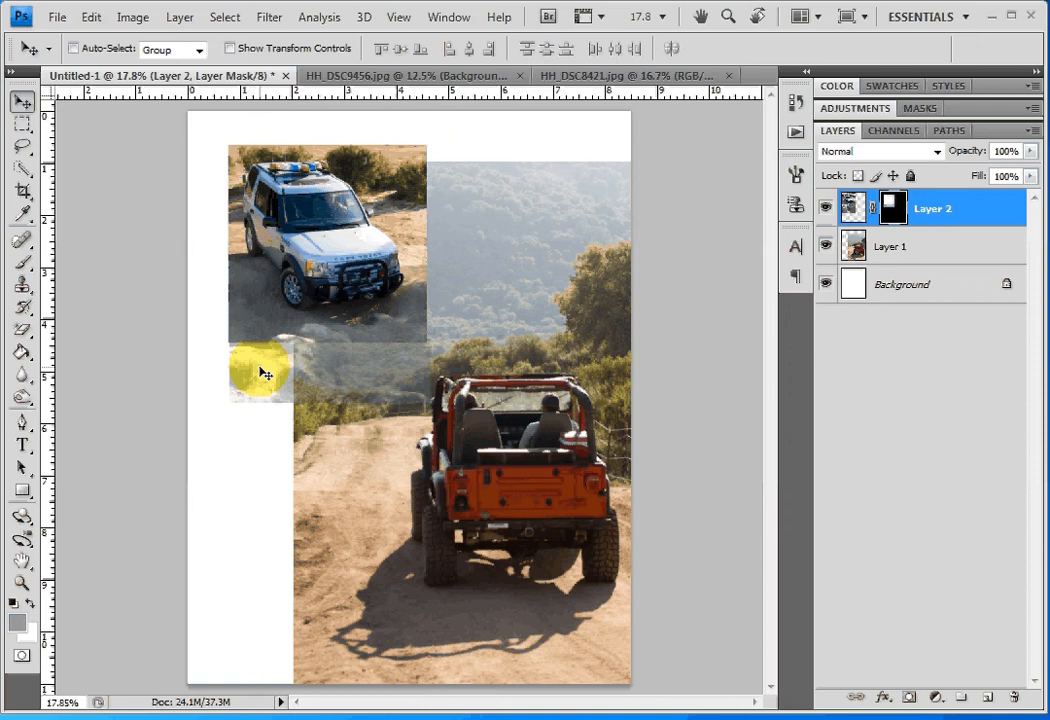
drag(265, 374, 276, 446)
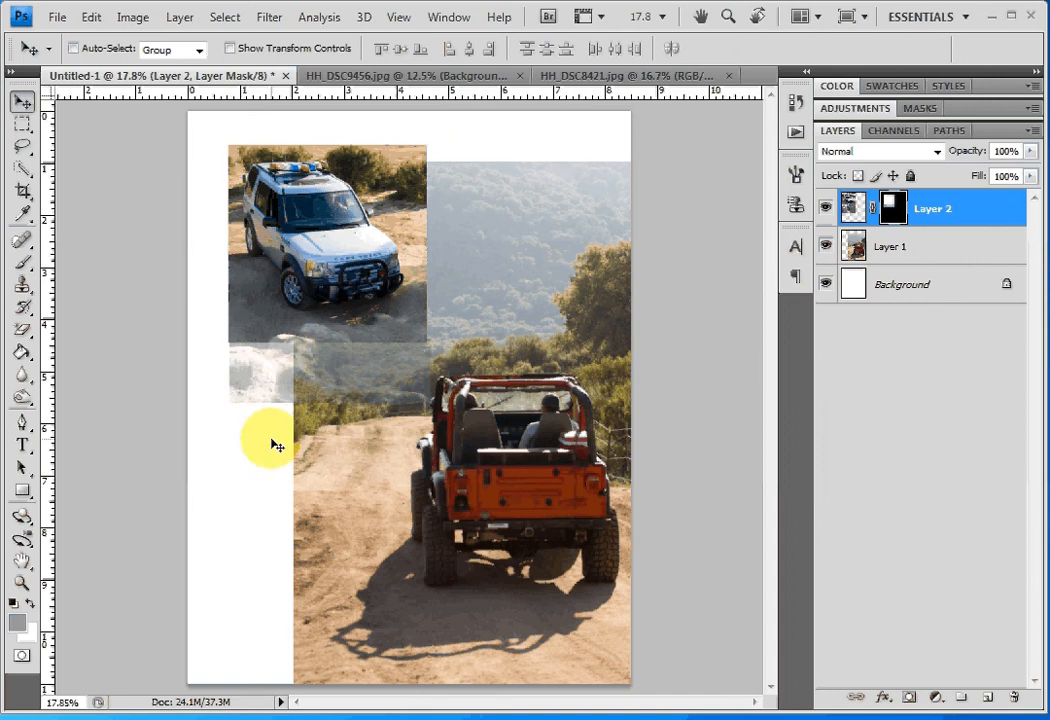